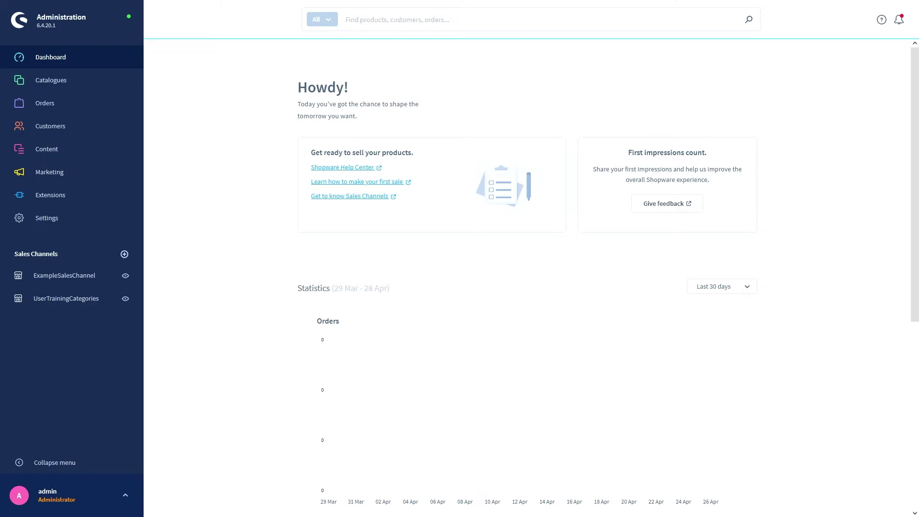
Go to Catalogues > Categories to view the Catalogue #1 category tree.
mouse_move(91, 80)
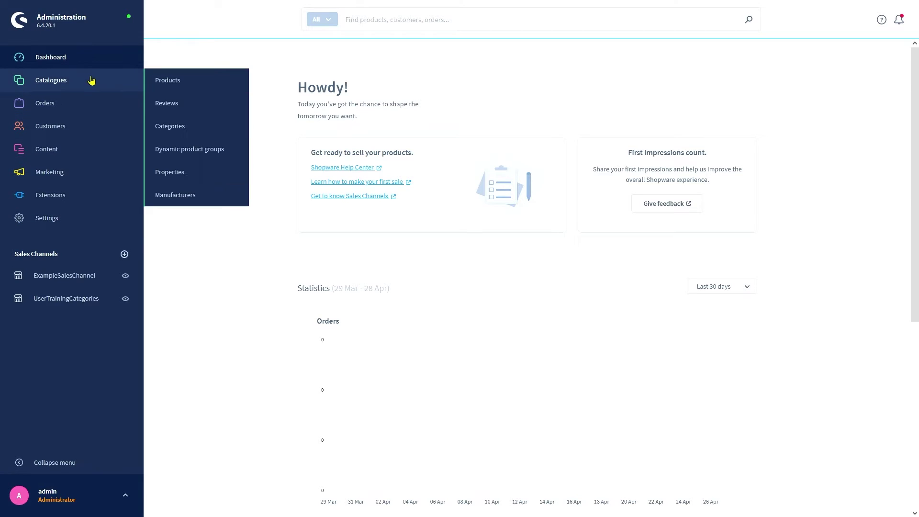
left_click(180, 126)
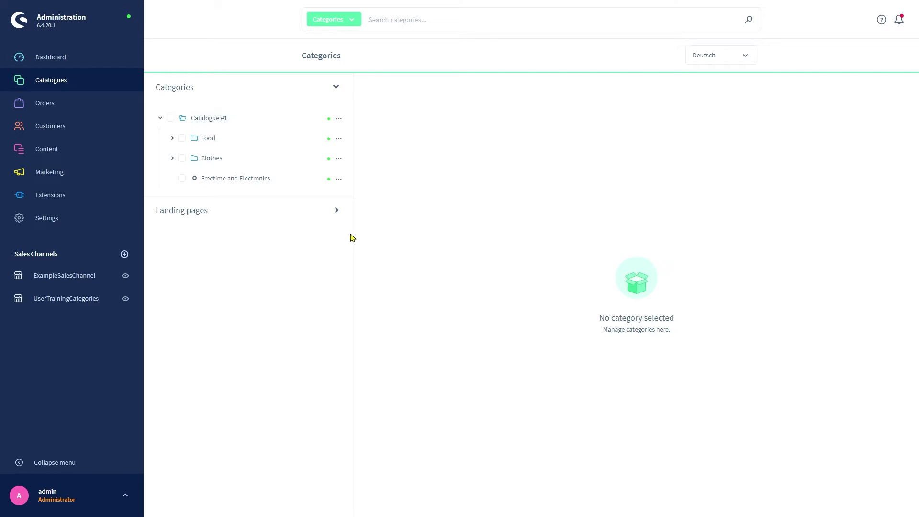
Expand Landing pages, then collapse and re-expand the Catalogue #1 tree.
left_click(337, 212)
left_click(160, 119)
left_click(160, 119)
Create subcategory 'New' under Catalogue #1 and discard the extra empty row.
left_click(338, 119)
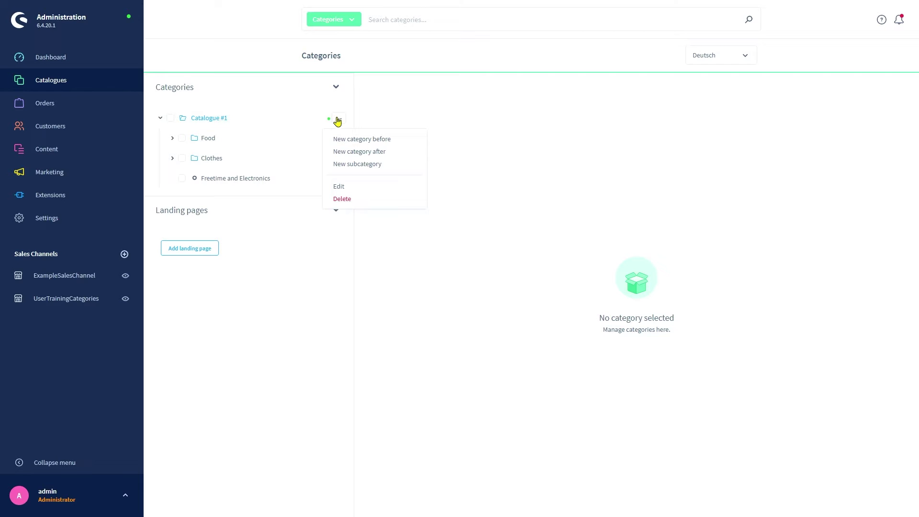
left_click(345, 165)
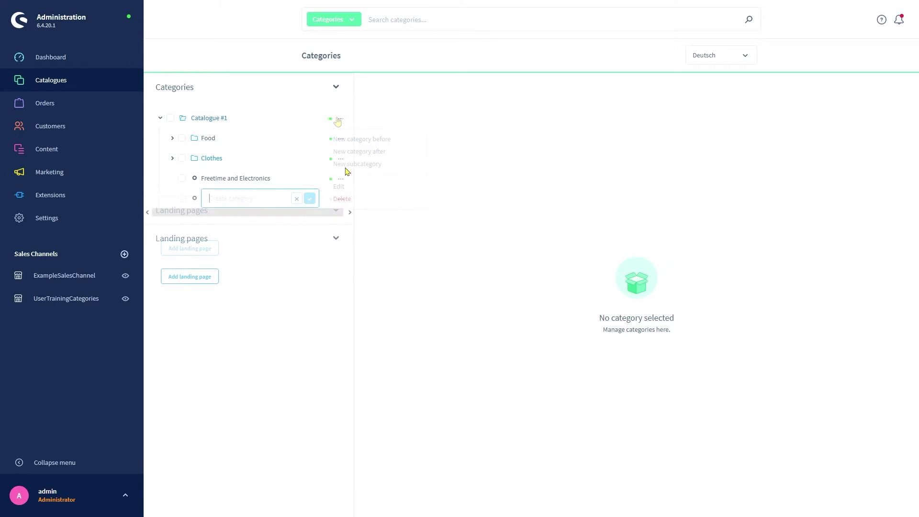
type("New")
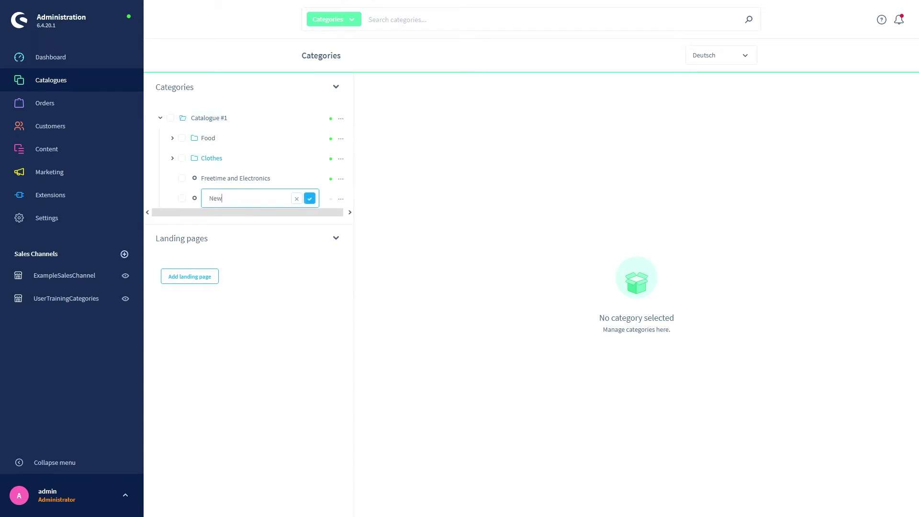
key("Return")
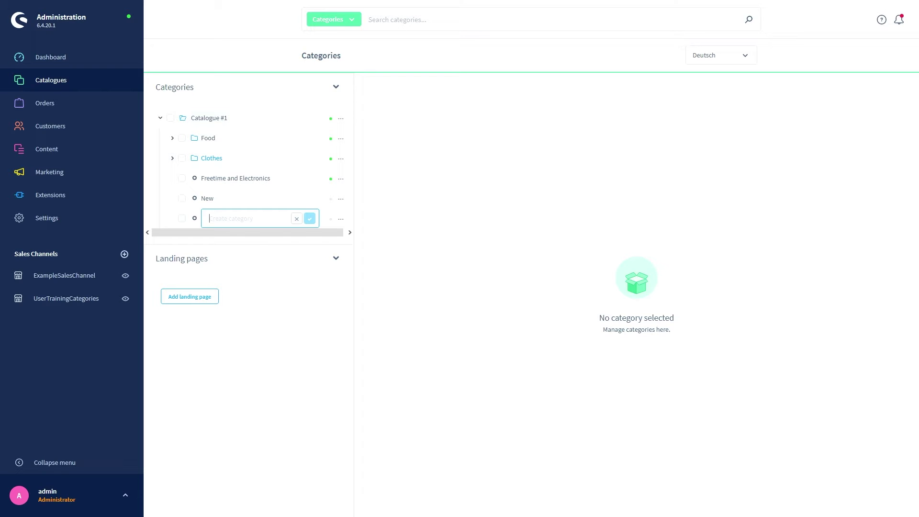
key("Escape")
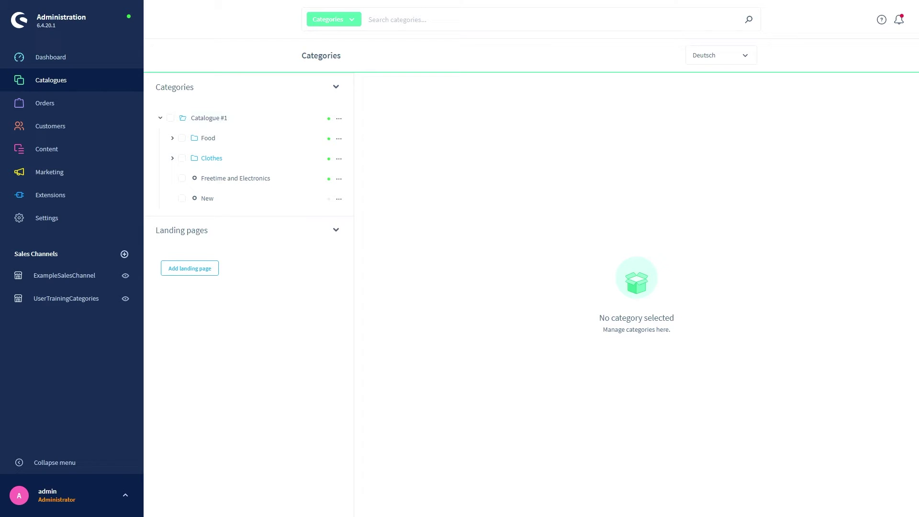
Select the New category in the tree to show its detail page.
left_click(206, 198)
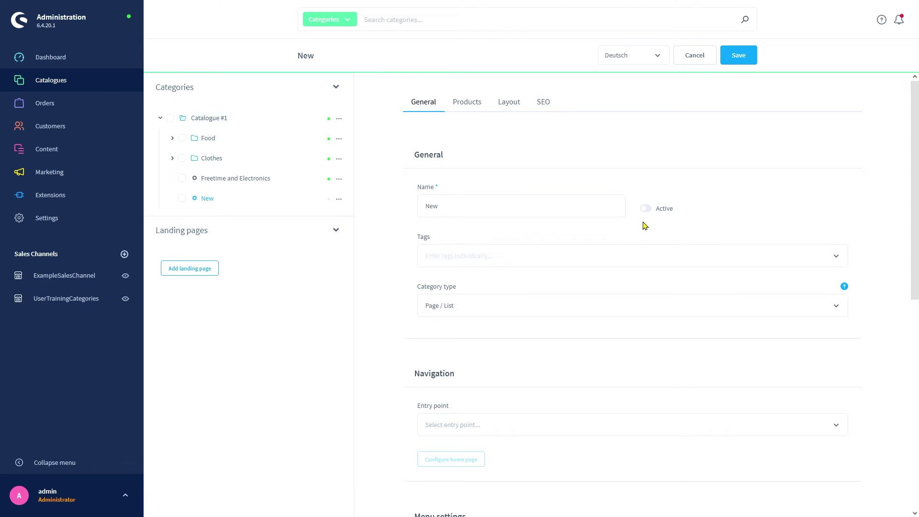
Review the Category type options, then list the Navigation entry point choices.
left_click(549, 301)
left_click(453, 415)
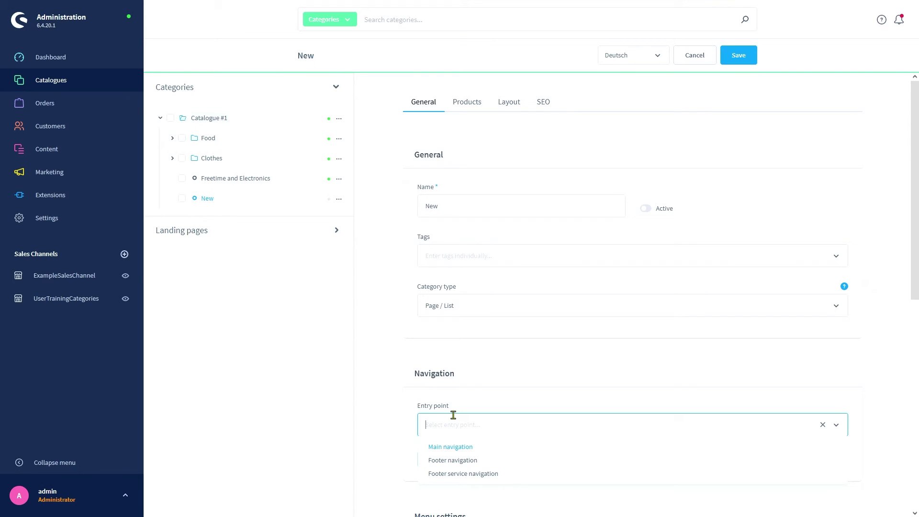
Set entry point to Main navigation with UserTrainingCategories and ExampleSalesChannel as sales channels.
left_click(455, 448)
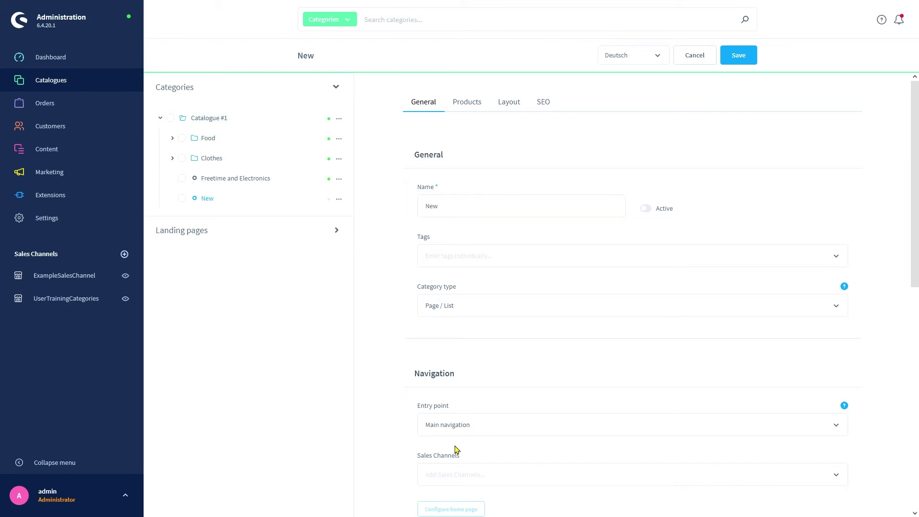
left_click(452, 467)
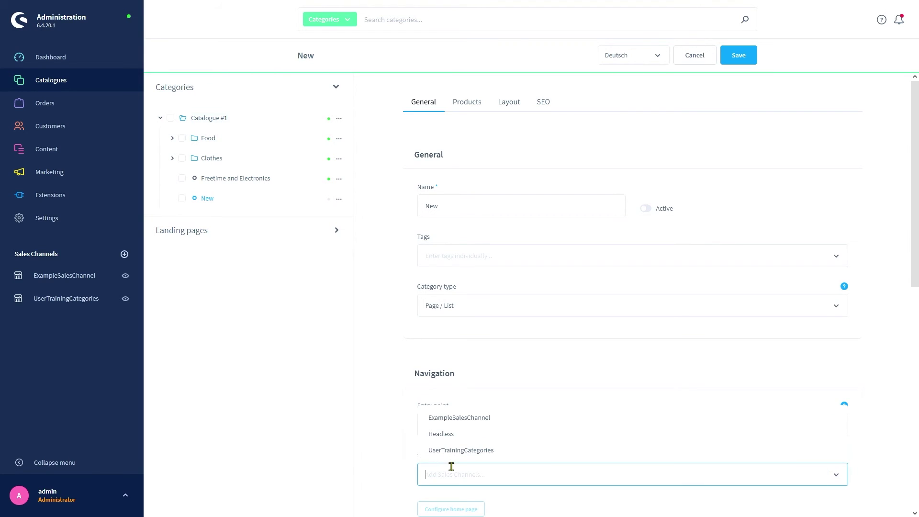
left_click(457, 452)
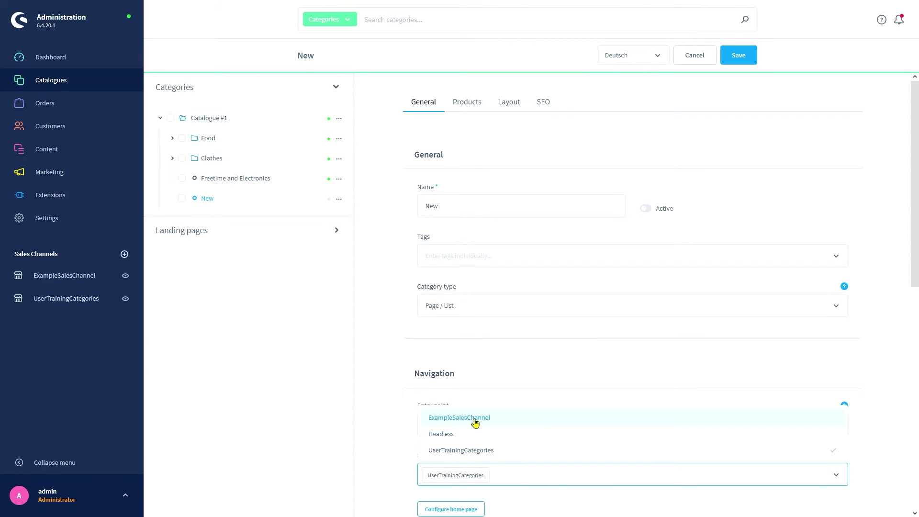
left_click(475, 419)
left_click(346, 462)
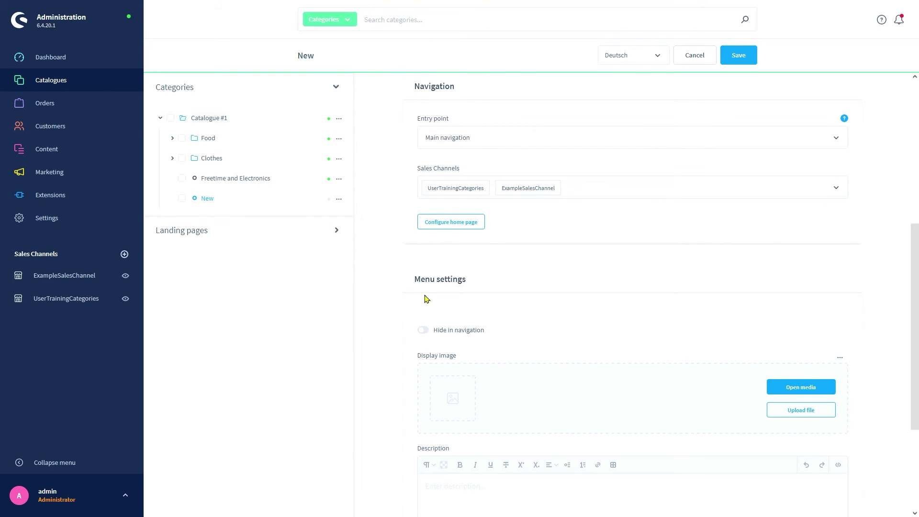
Remove ExampleSalesChannel and UserTrainingCategories, then clear the Entry point field.
left_click(554, 189)
left_click(483, 190)
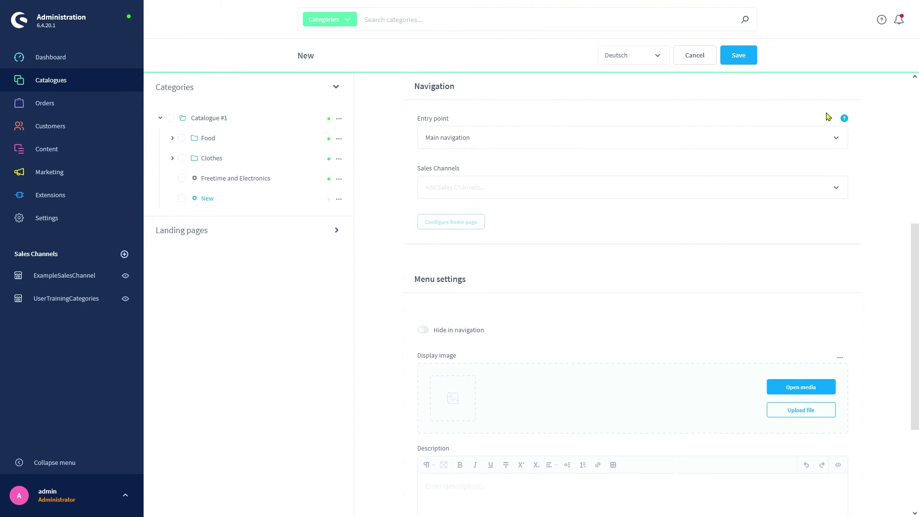
left_click(820, 139)
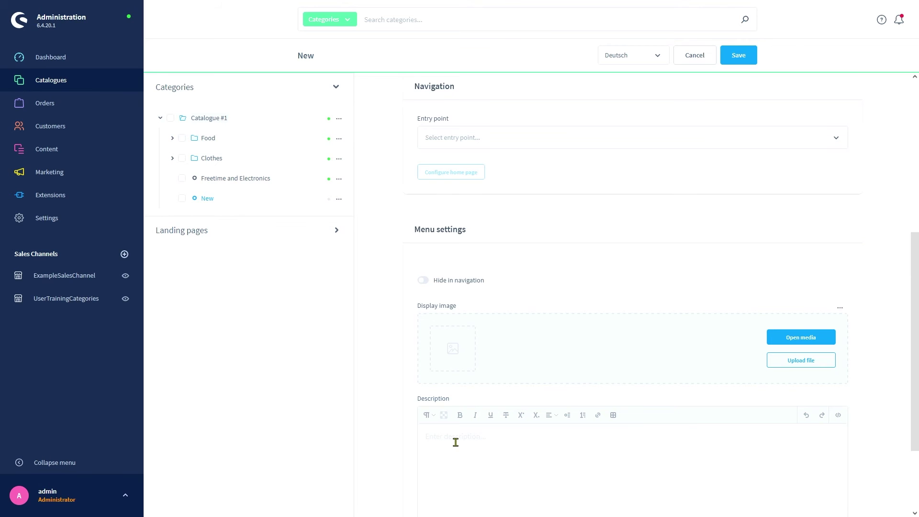
Switch to the Products tab and expand the product assignment Type dropdown.
scroll(440, 409, "up", 6)
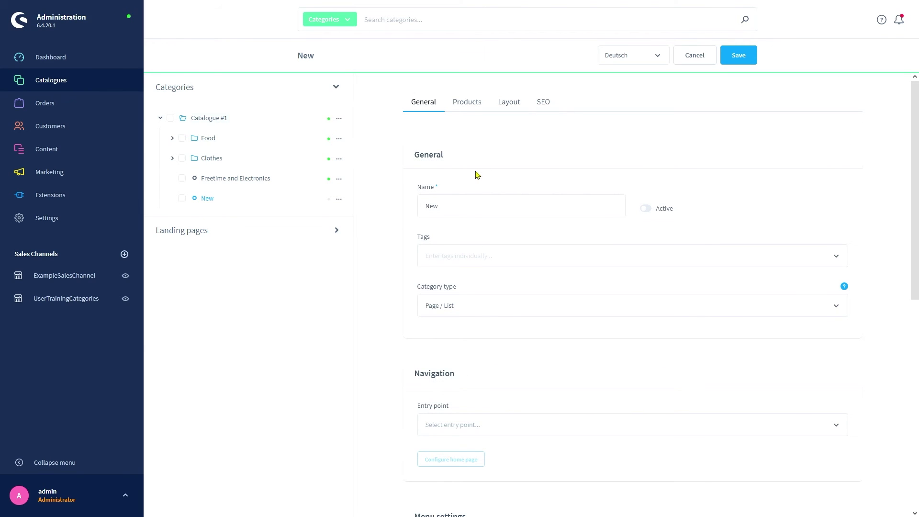
left_click(467, 103)
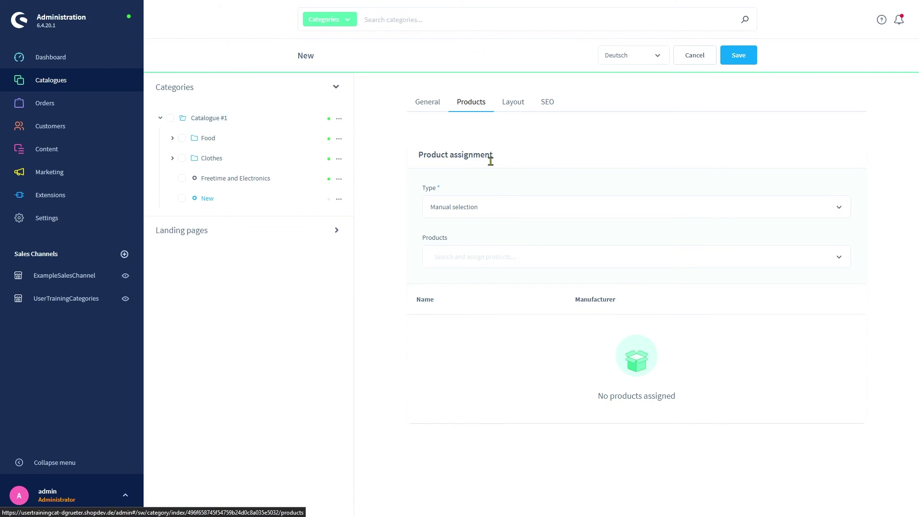
left_click(505, 207)
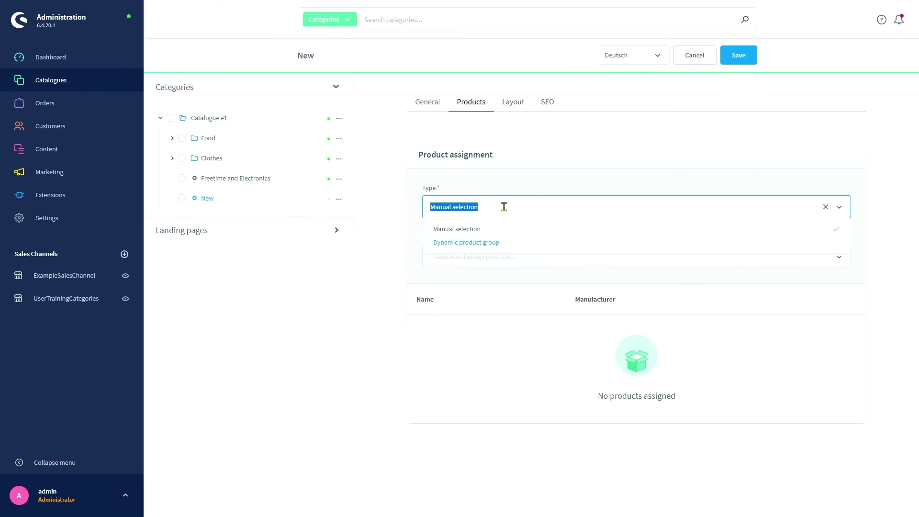
Keep Manual selection, assign products, and remove Hauptprodukt mit erweiterten Preisen, keeping Hauptartikel and Variantenprodukt.
left_click(482, 230)
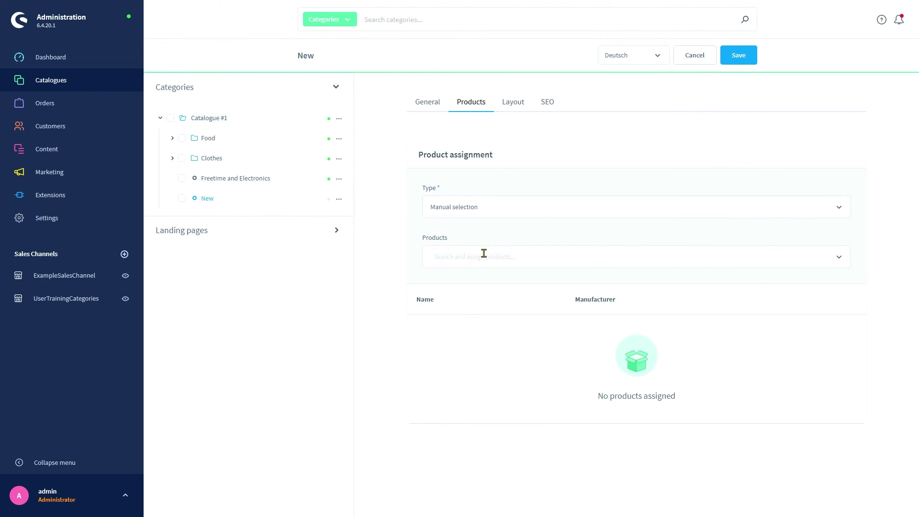
left_click(481, 258)
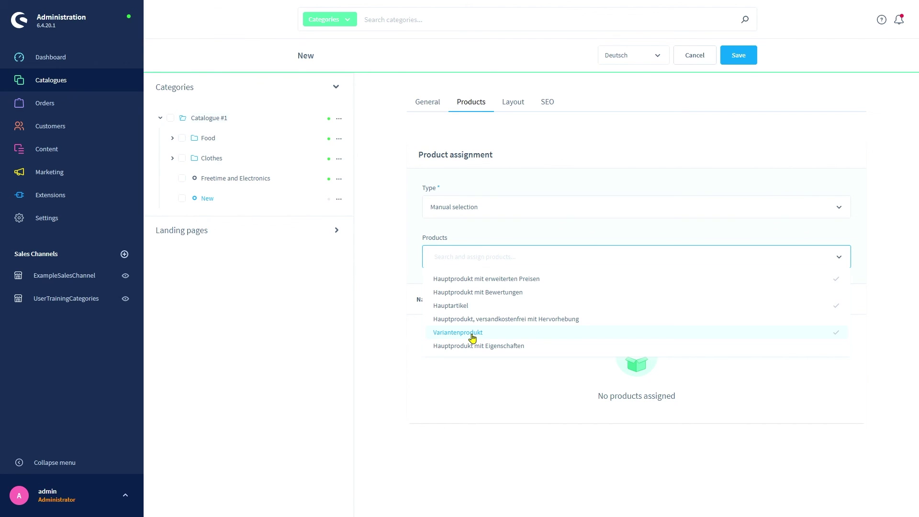
left_click(415, 341)
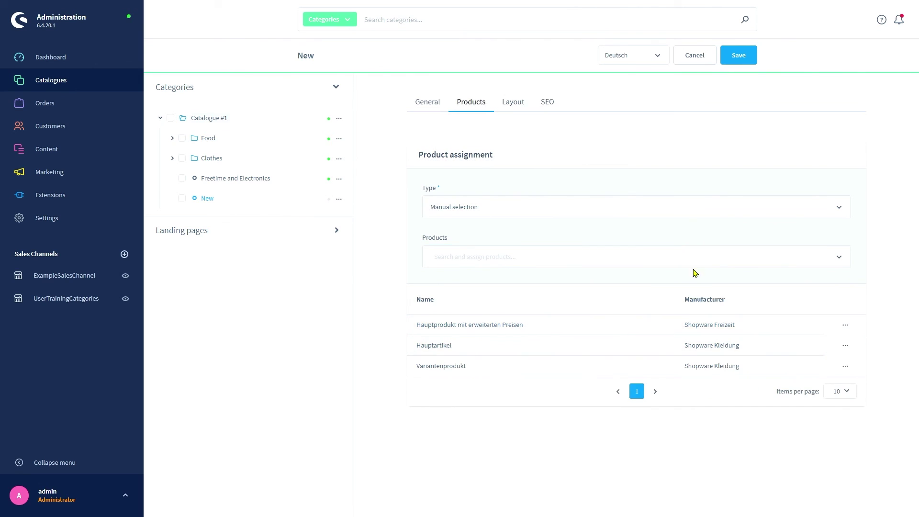
left_click(844, 328)
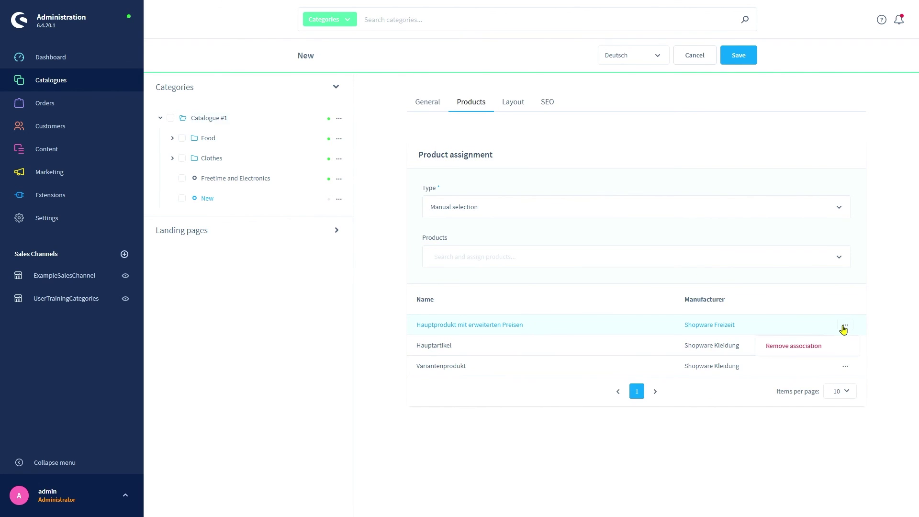
left_click(812, 352)
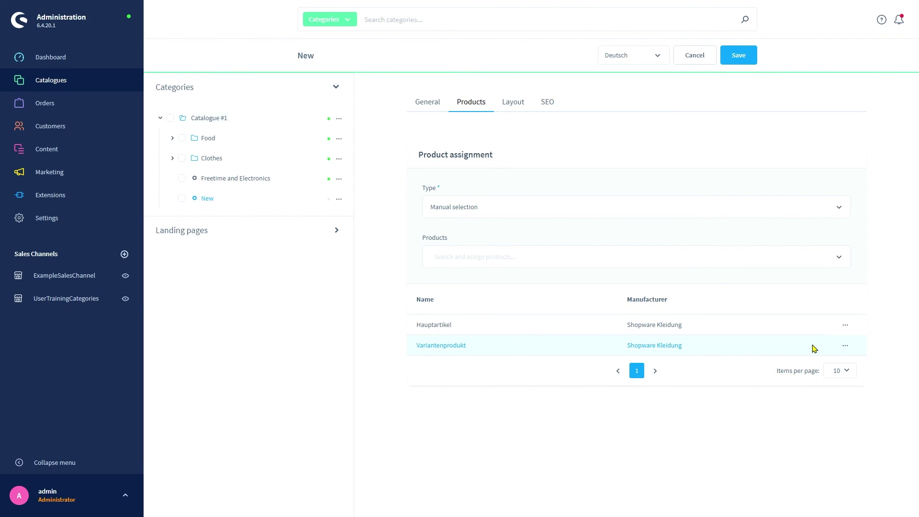
Switch to the Layout tab showing Standard Kategorie-Layout as the listing page layout.
left_click(518, 108)
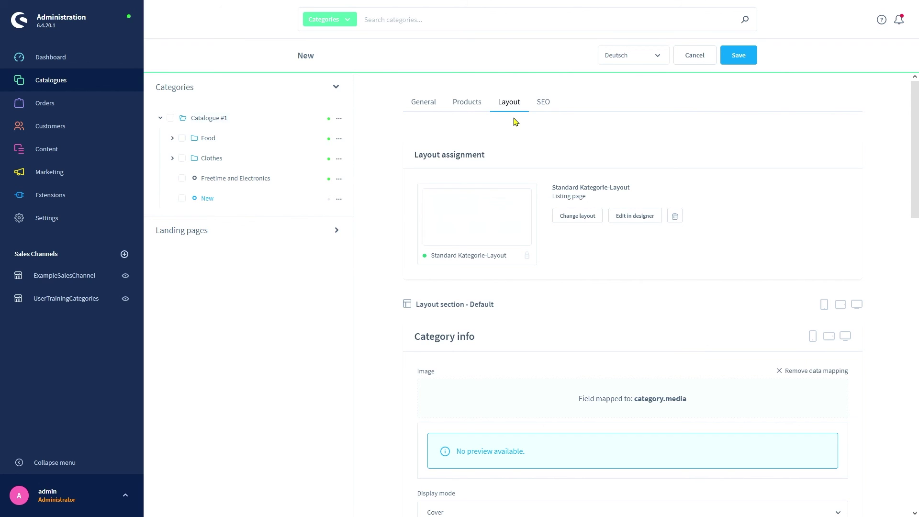
Show the New category's SEO tab with empty meta title, description, keywords and SEO URL fields.
left_click(544, 102)
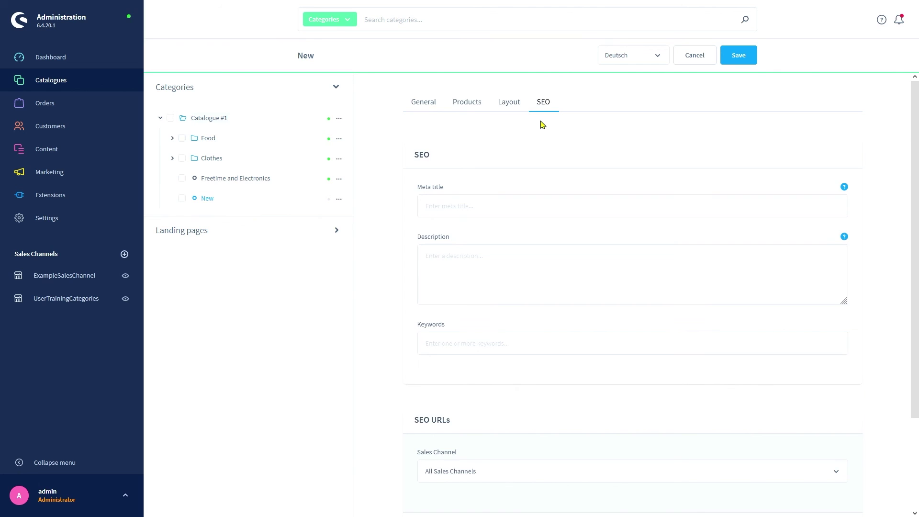
scroll(543, 124, "down", 3)
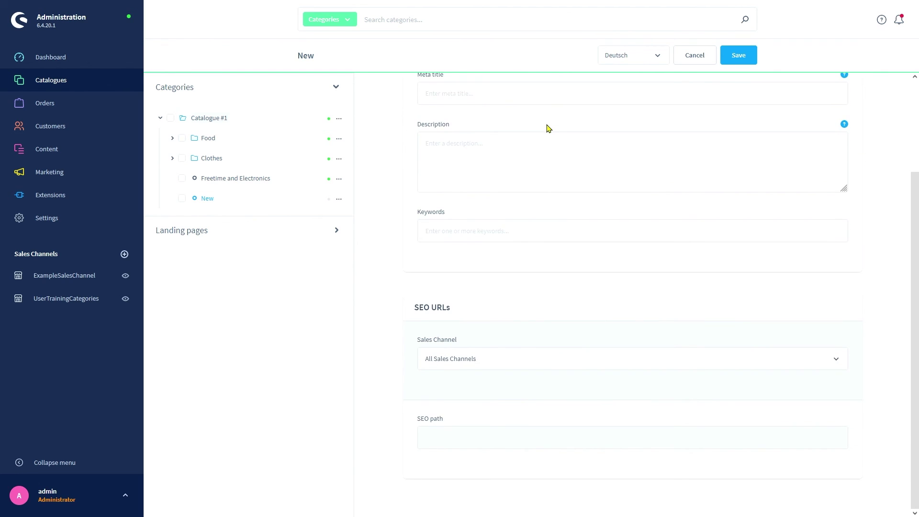